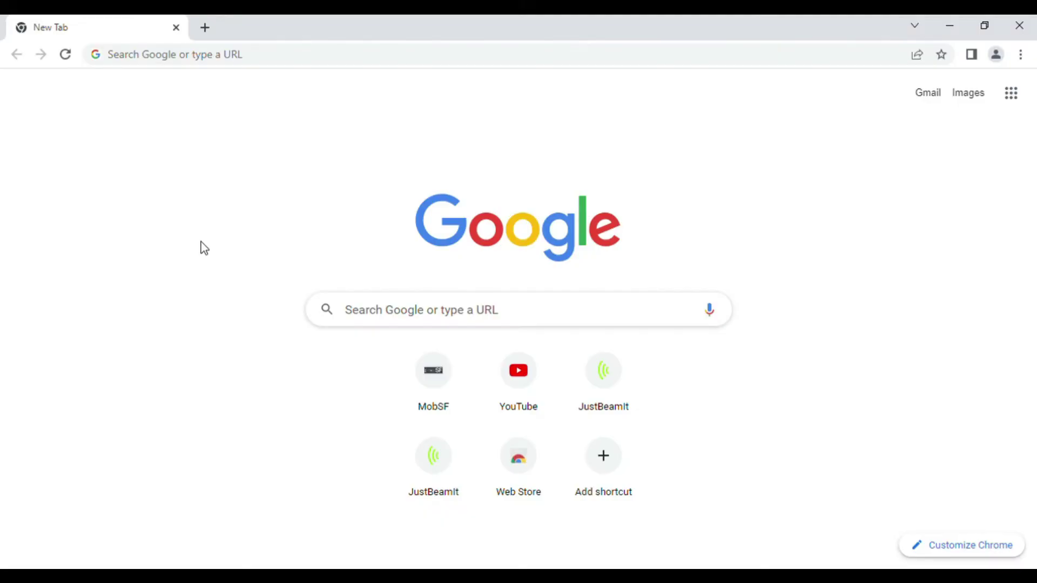
Search Google for 'root avd' and open the newbit1/rootAVD GitHub repository.
left_click(285, 64)
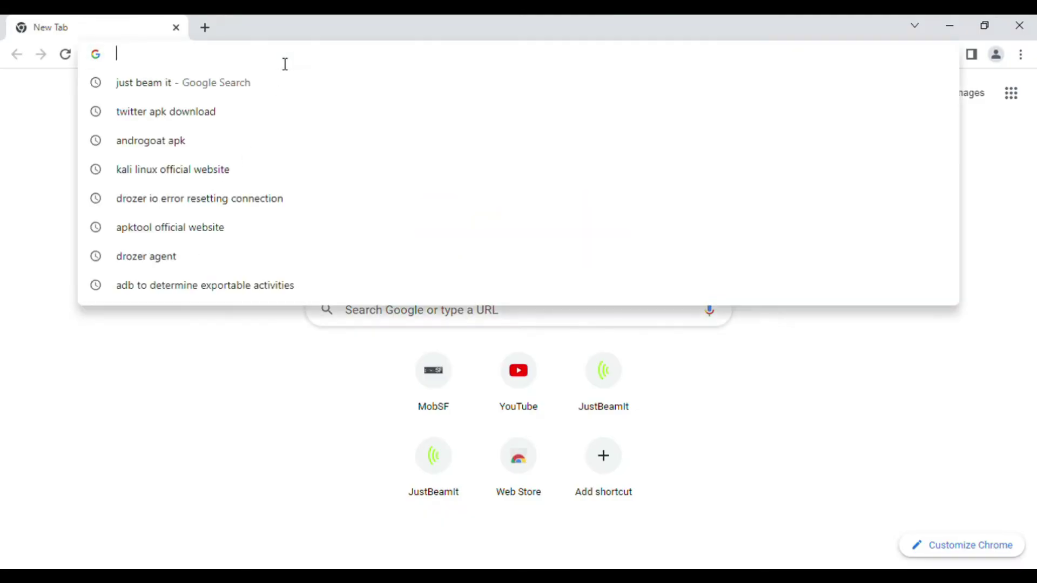
type("root")
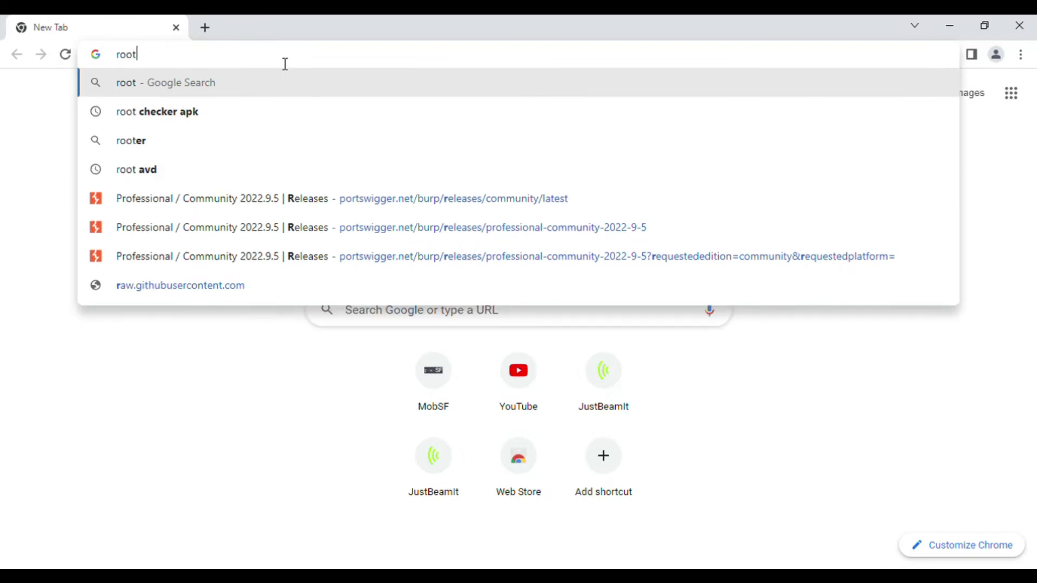
left_click(146, 171)
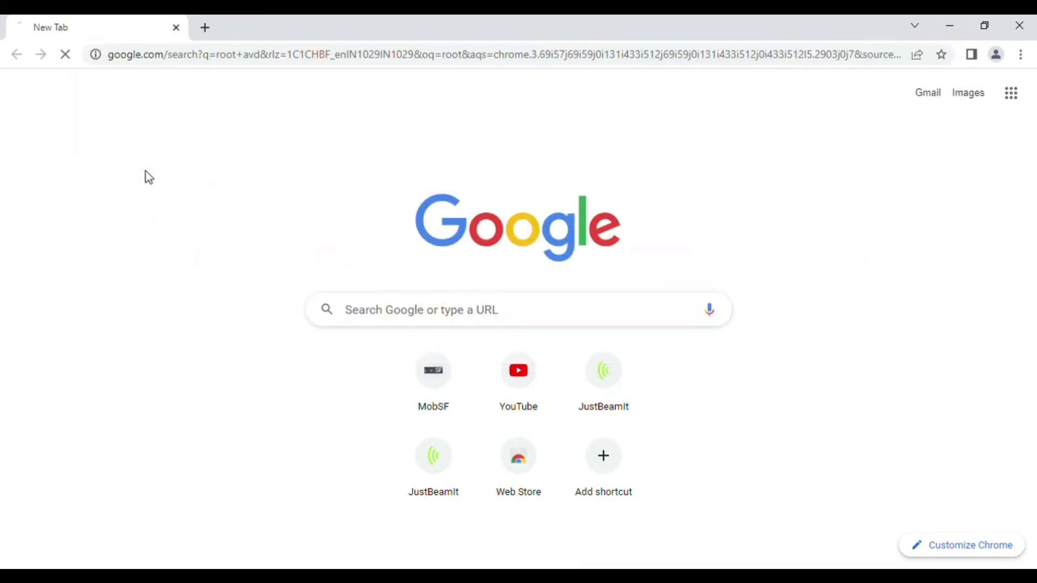
left_click(200, 240)
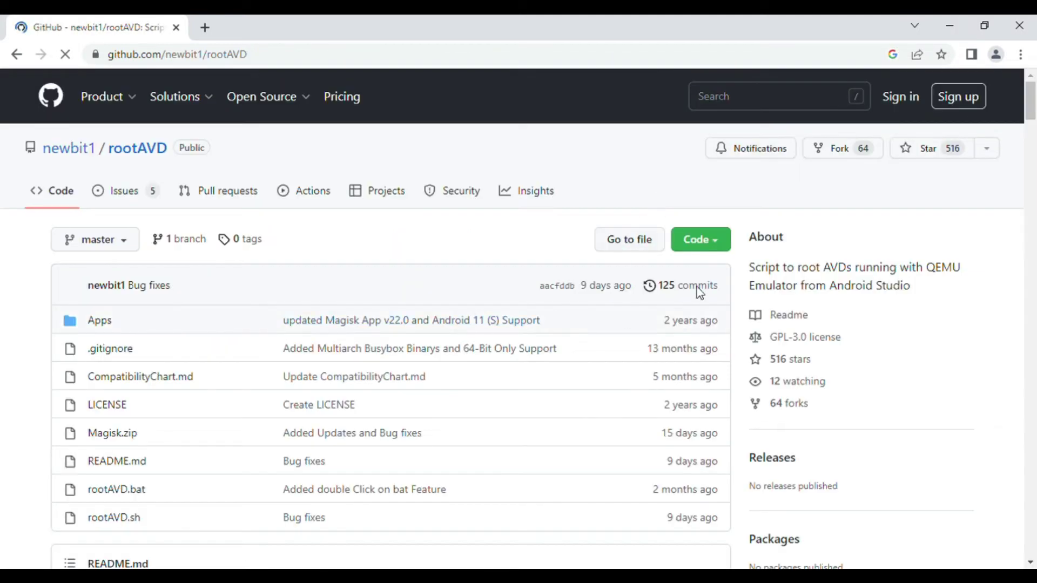
Download the rootAVD repository as a ZIP archive from the Code menu.
left_click(713, 239)
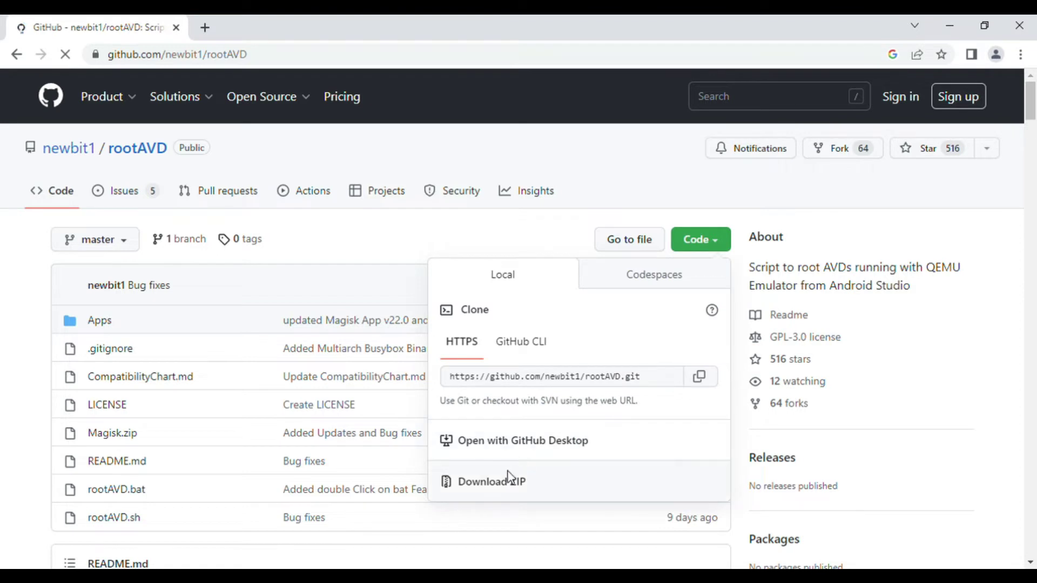
left_click(500, 483)
scroll(398, 312, "down", 7)
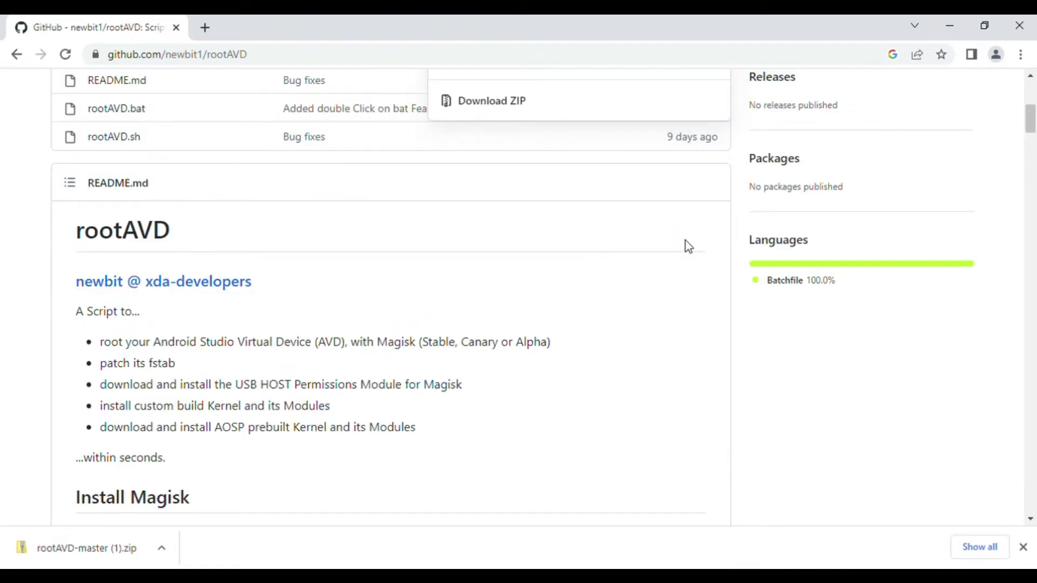
scroll(685, 243, "up", 3)
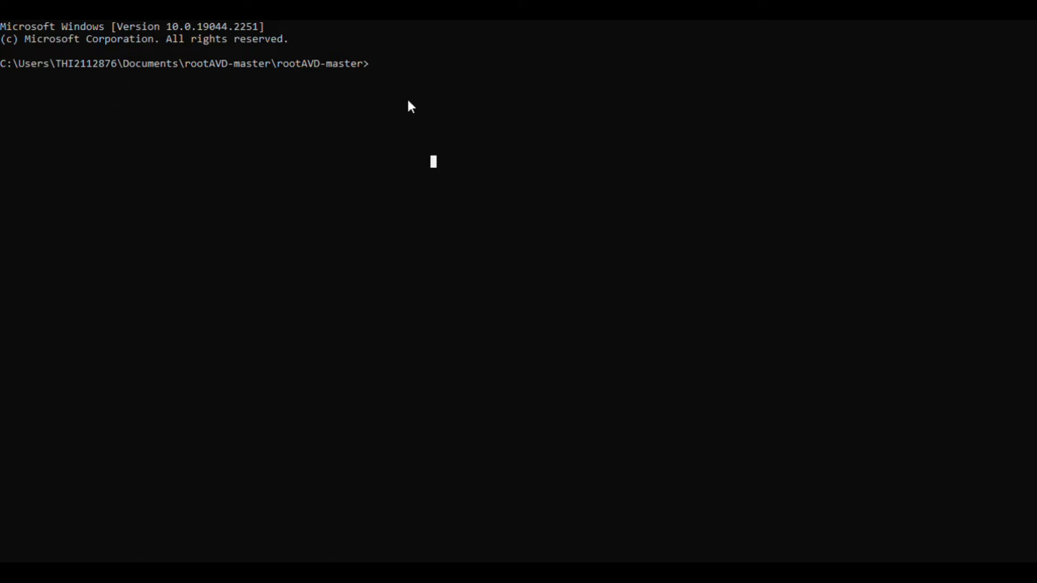
List the rootAVD-master folder contents with dir and copy the folder path.
type("dir")
key("Return")
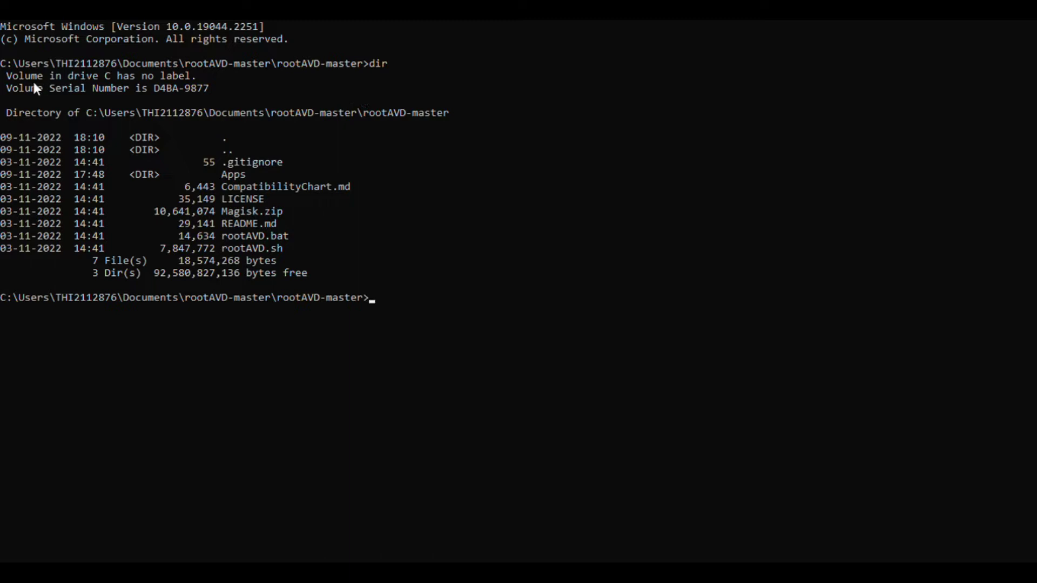
left_click_drag(7, 61, 271, 63)
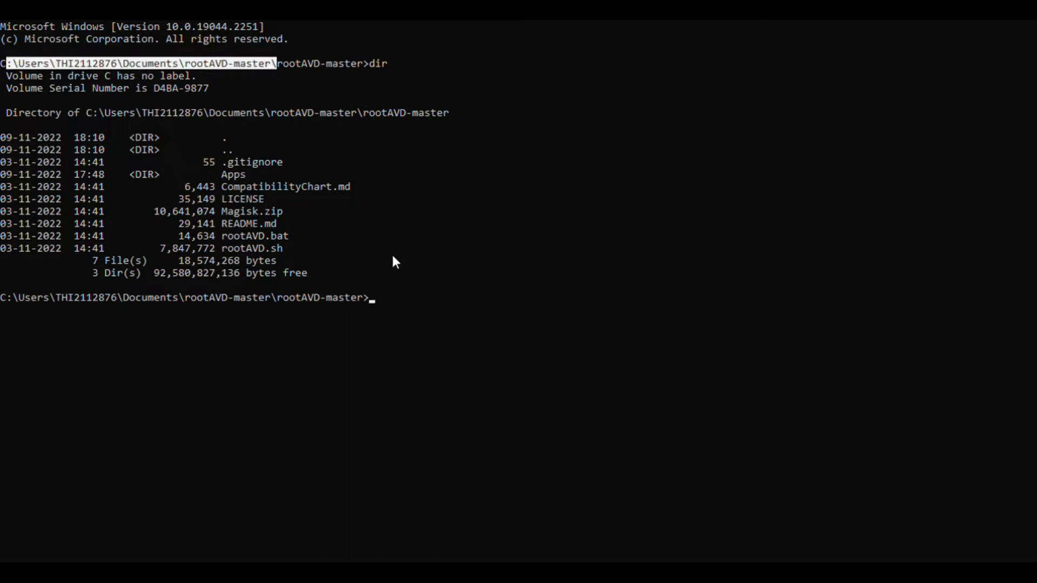
key("ctrl+c")
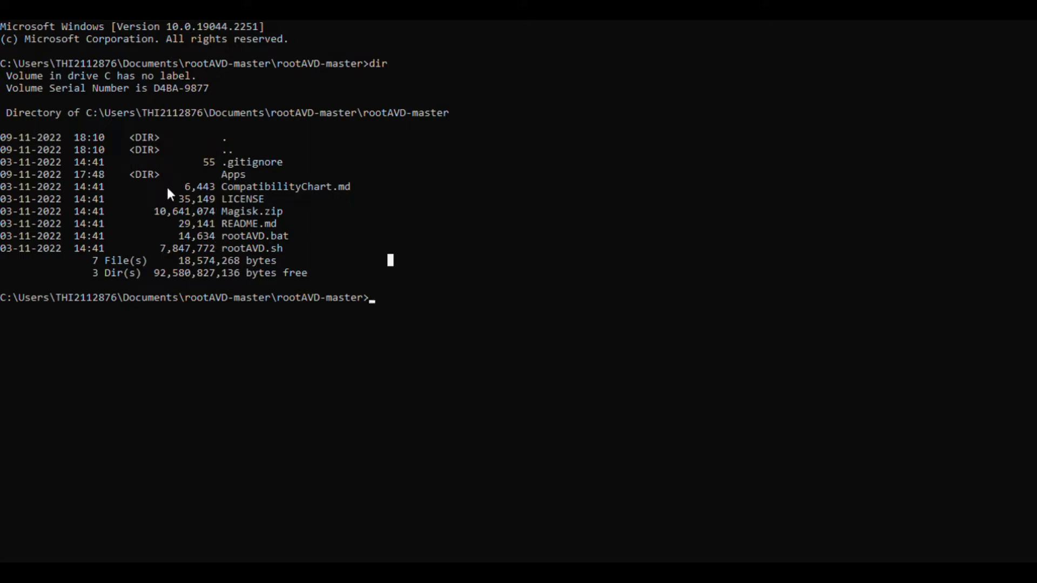
List the files with ls, then enter rootAVD.bat to display its usage help.
type("ls")
key("Return")
type("rootAVD.bat")
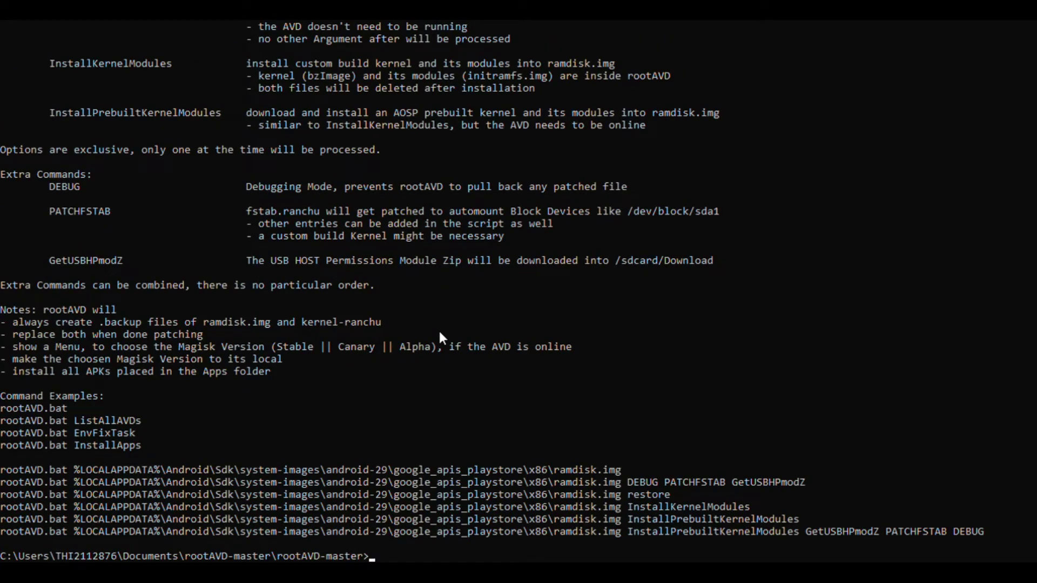
Run rootAVD.bat ListAllAVDs to list the available AVD ramdisk images.
left_click_drag(1, 420, 134, 427)
right_click(133, 423)
type("rootAVD.bat ListAllAVDs")
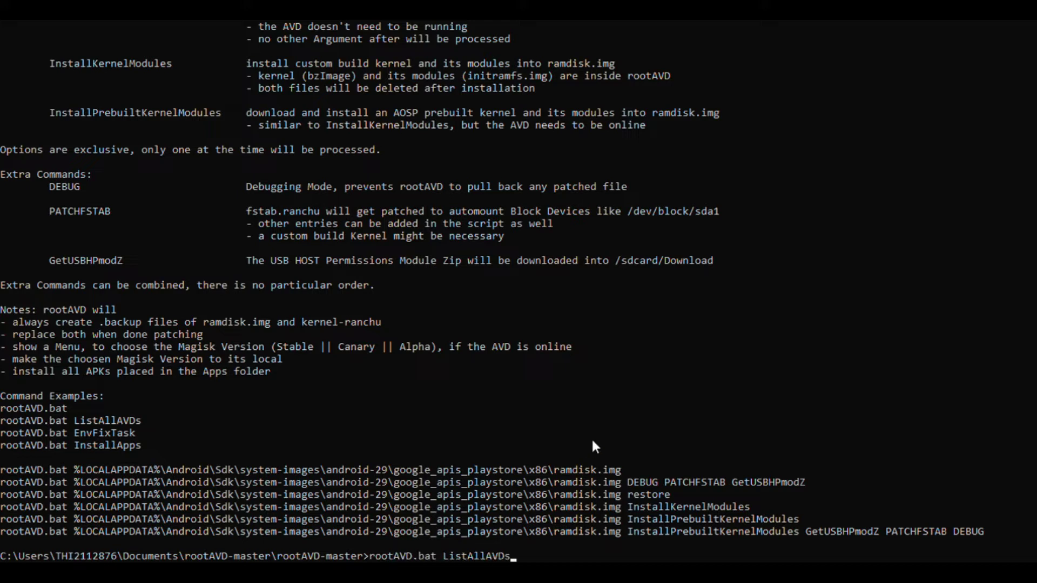
key("Return")
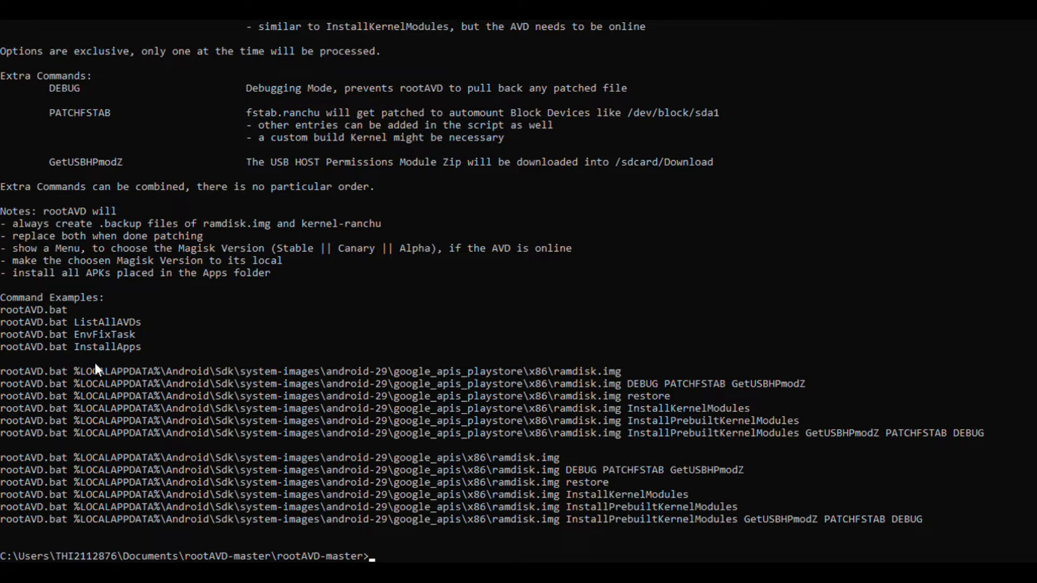
Run rootAVD on the android-29 google_apis x86 ramdisk.img using the listed example command.
left_click_drag(3, 458, 558, 463)
key("ctrl+c")
key("ctrl+v")
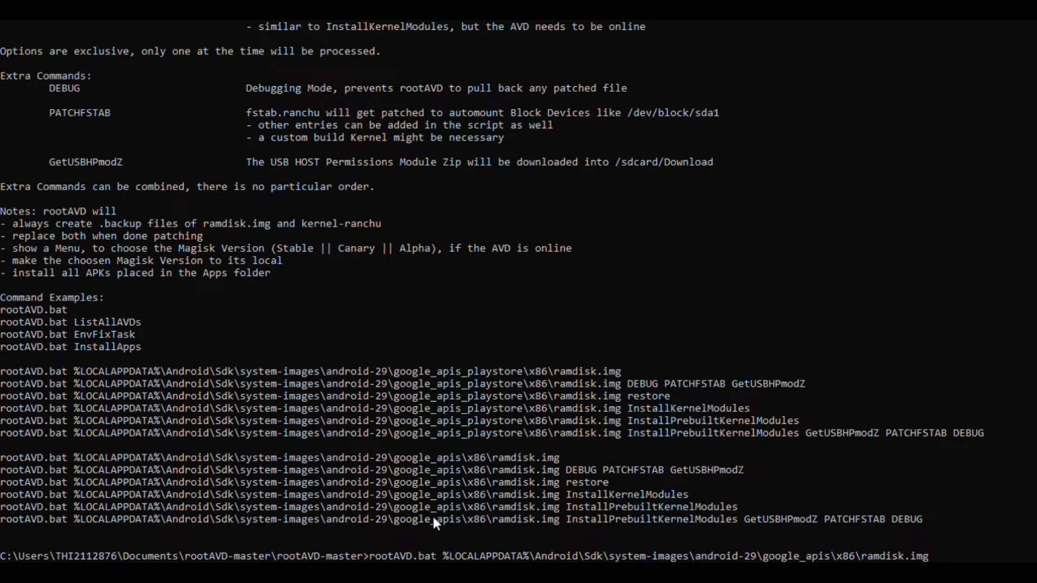
key("Return")
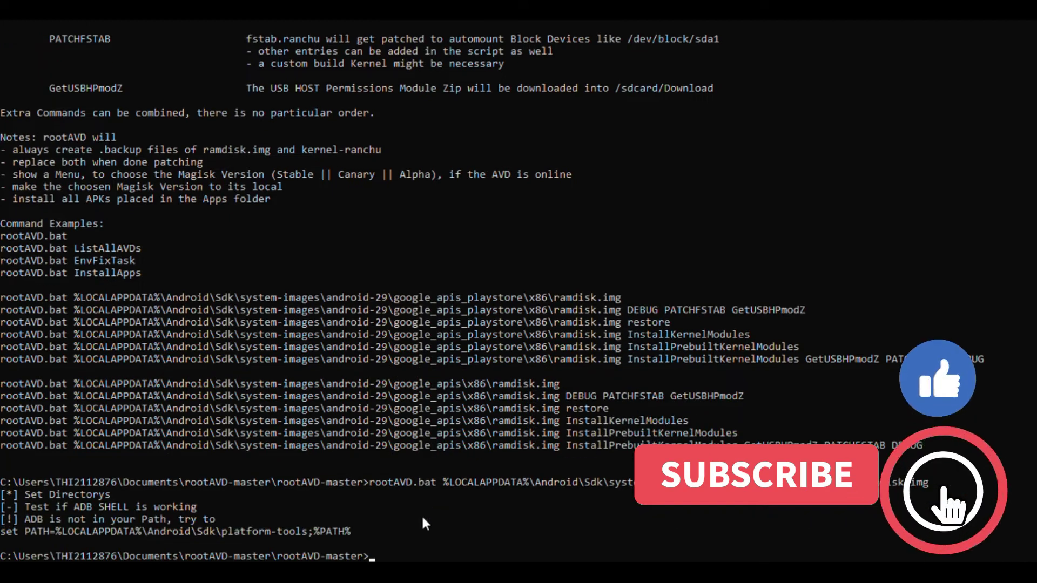
Add the SDK platform-tools folder to PATH and rerun rootAVD on the google_apis x86 ramdisk.img.
left_click_drag(354, 531, 5, 535)
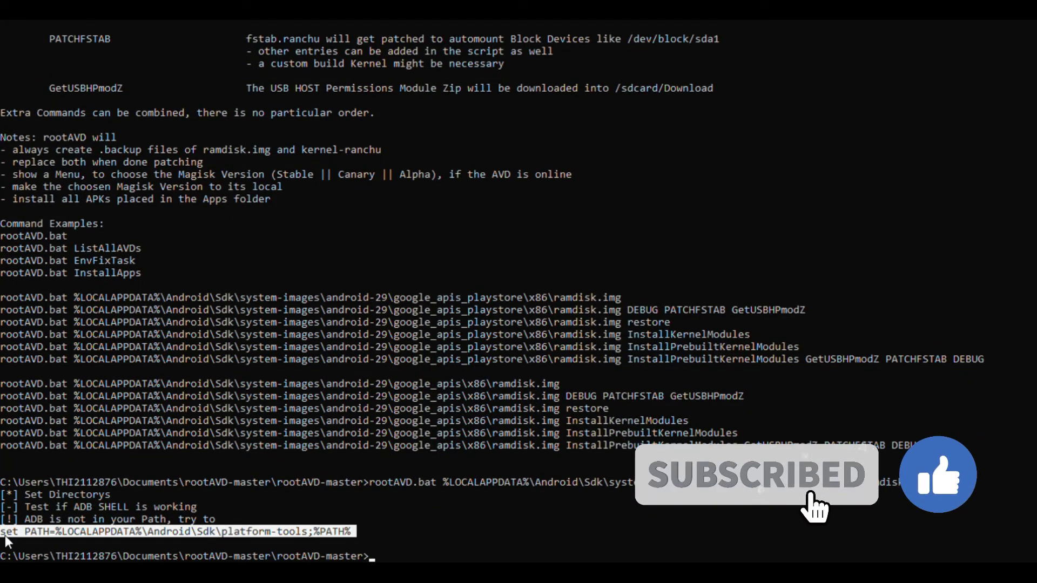
right_click(5, 535)
right_click(402, 549)
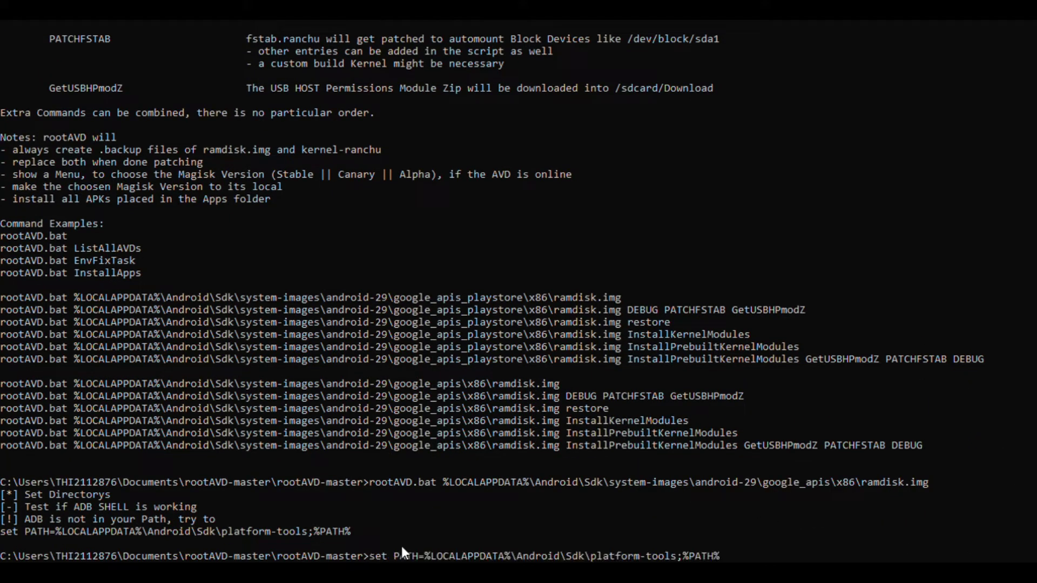
key("Return")
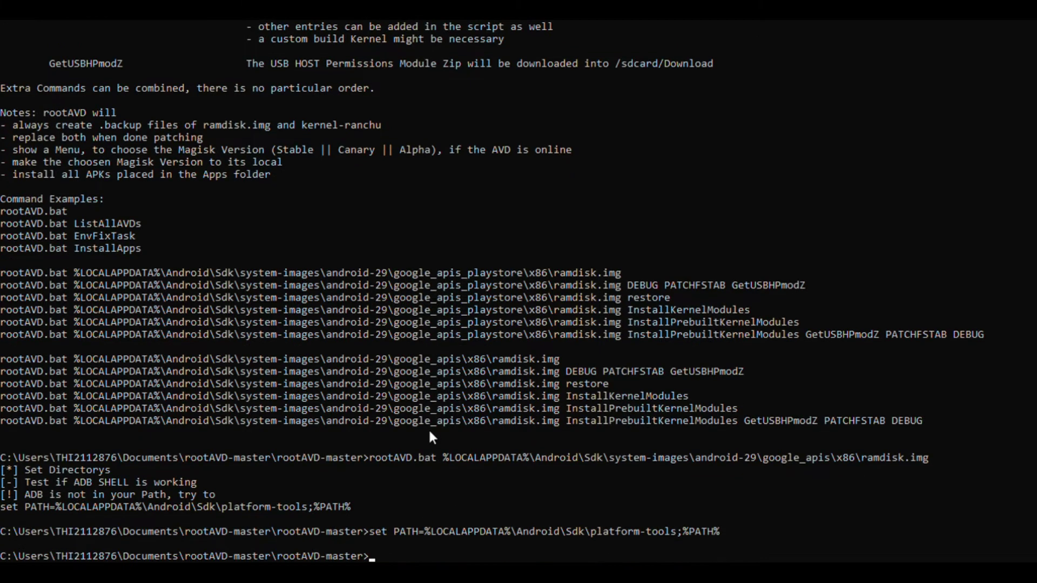
key("Up")
key("Up")
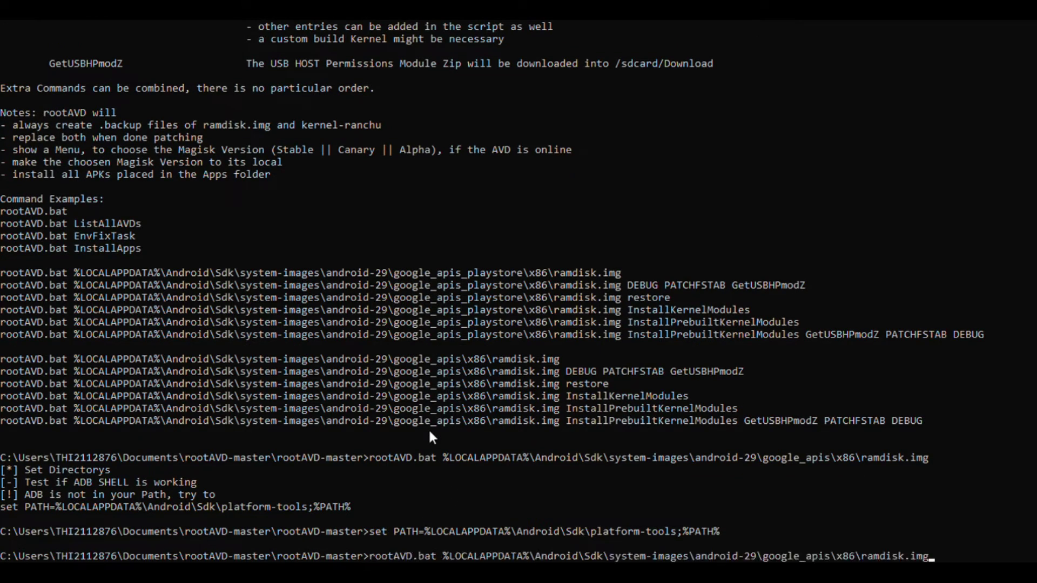
key("Return")
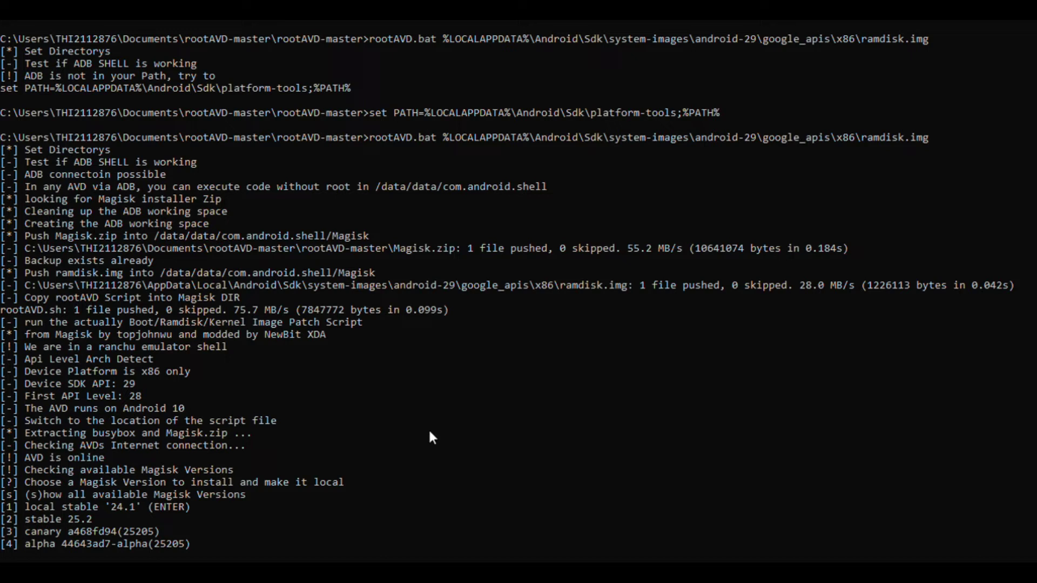
Copy the android-29 google_apis_playstore ramdisk.img example command from the output.
scroll(621, 248, "up", 12)
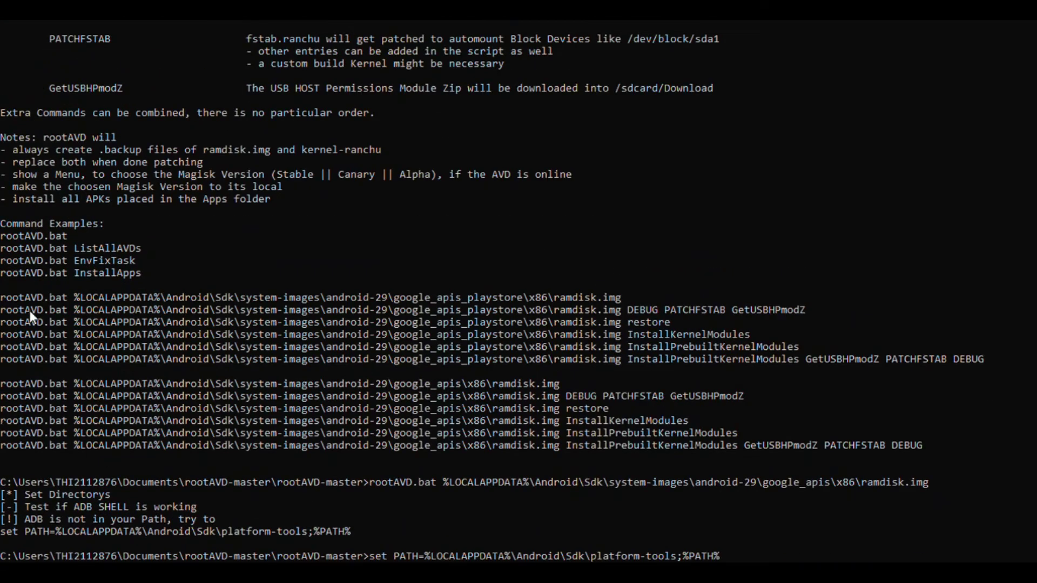
left_click(2, 298)
left_click_drag(1, 301, 615, 292)
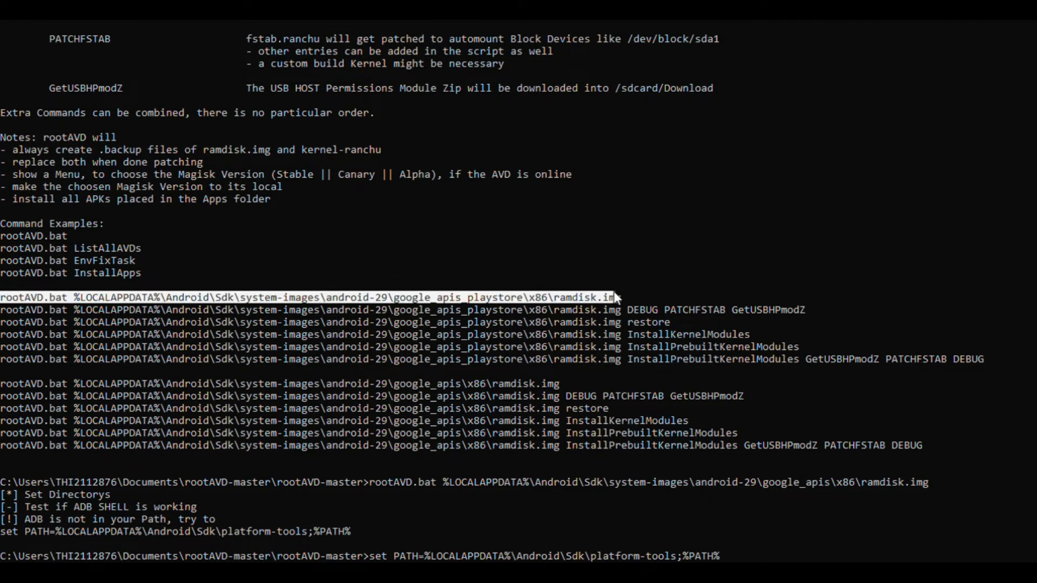
right_click(617, 292)
Run rootAVD on the google_apis_playstore ramdisk and accept local stable Magisk 24.1.
key("Return")
key("Return")
key("Up")
key("Up")
key("Return")
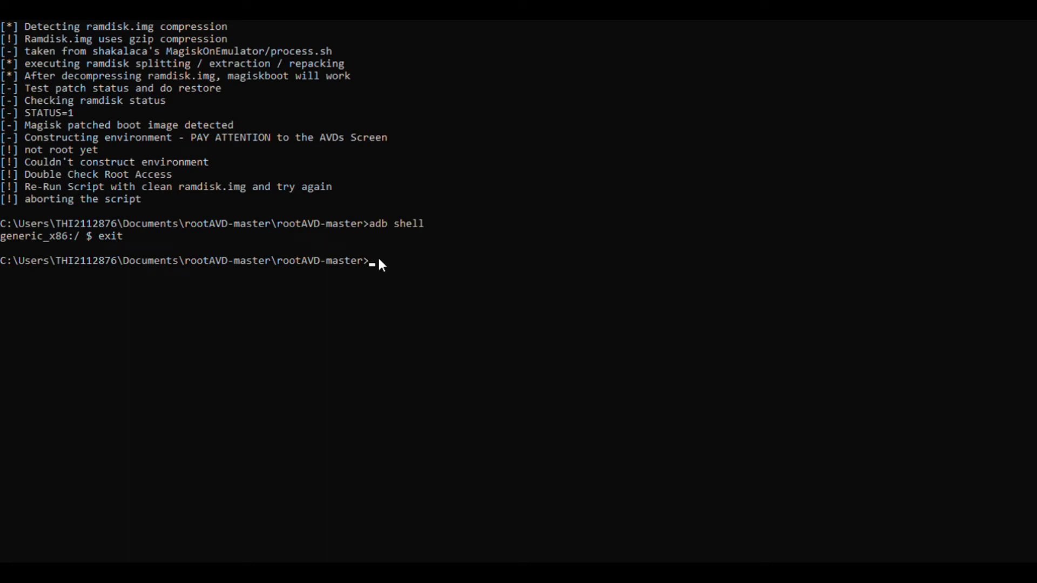
key("ctrl+v")
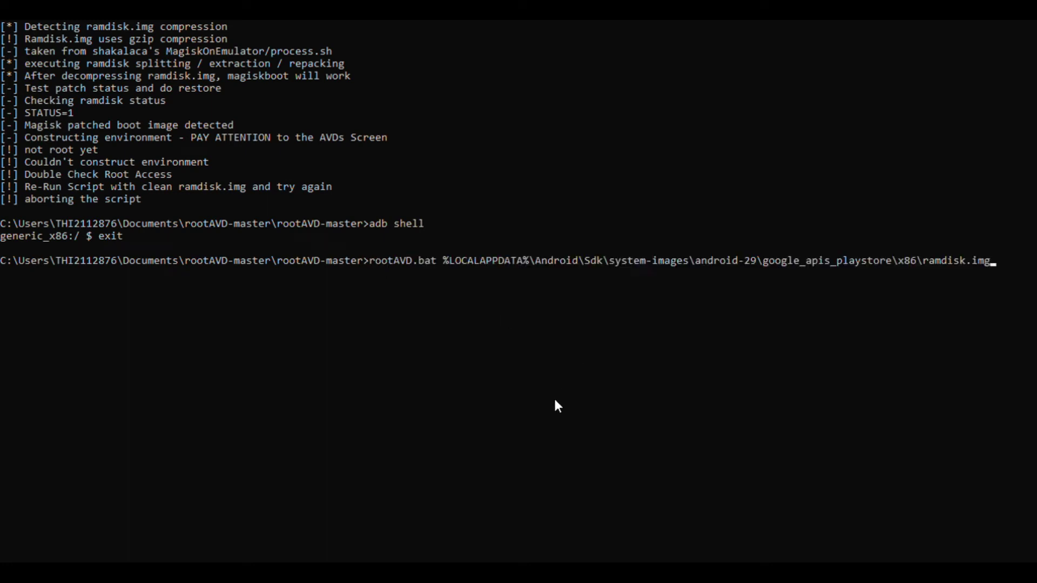
key("Return")
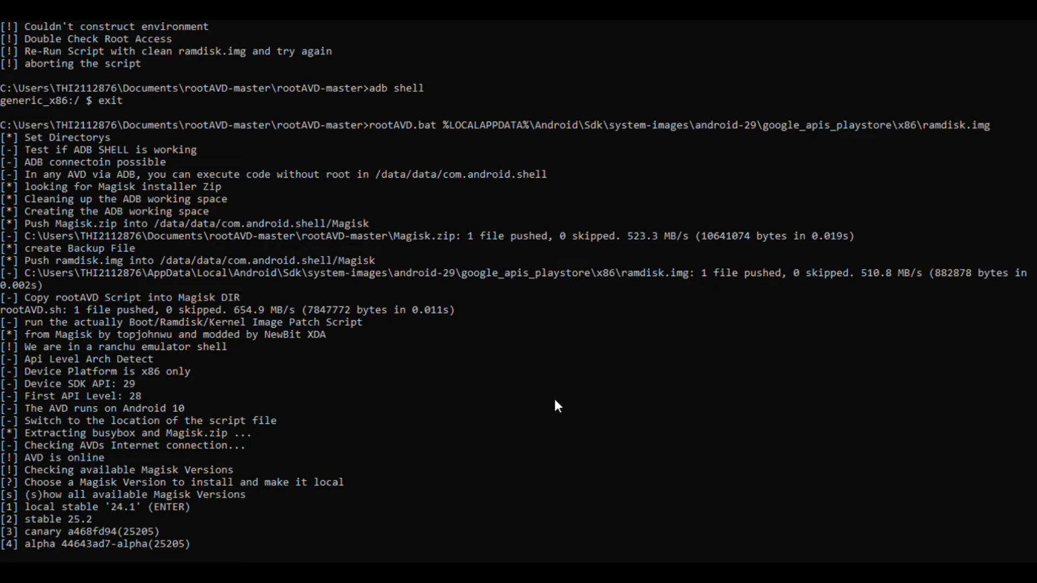
key("Return")
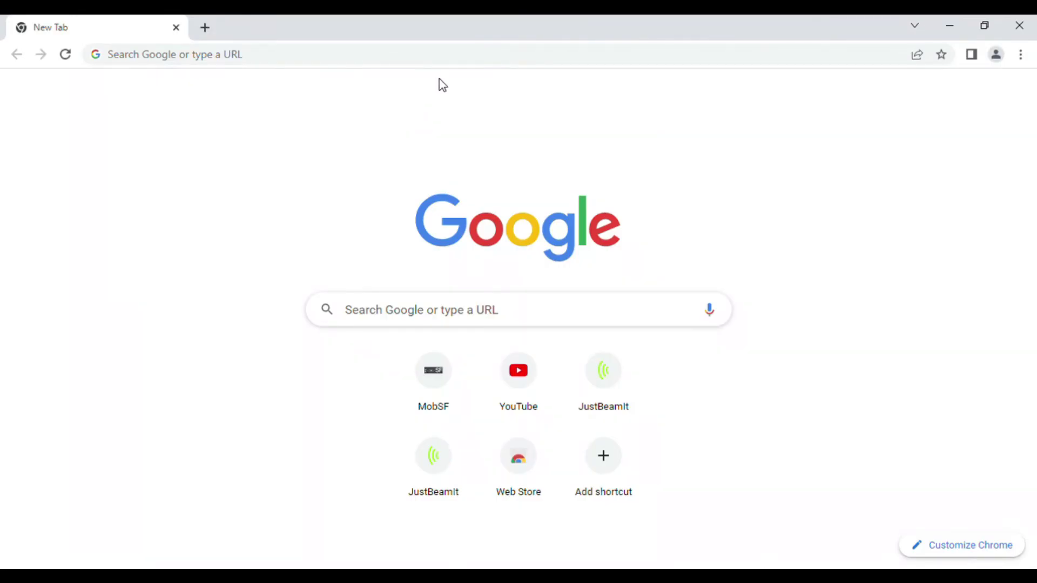
Search for 'root checker' to get Root Checker 6.5.0 from uptodown, then view the emulator's app list.
left_click(456, 62)
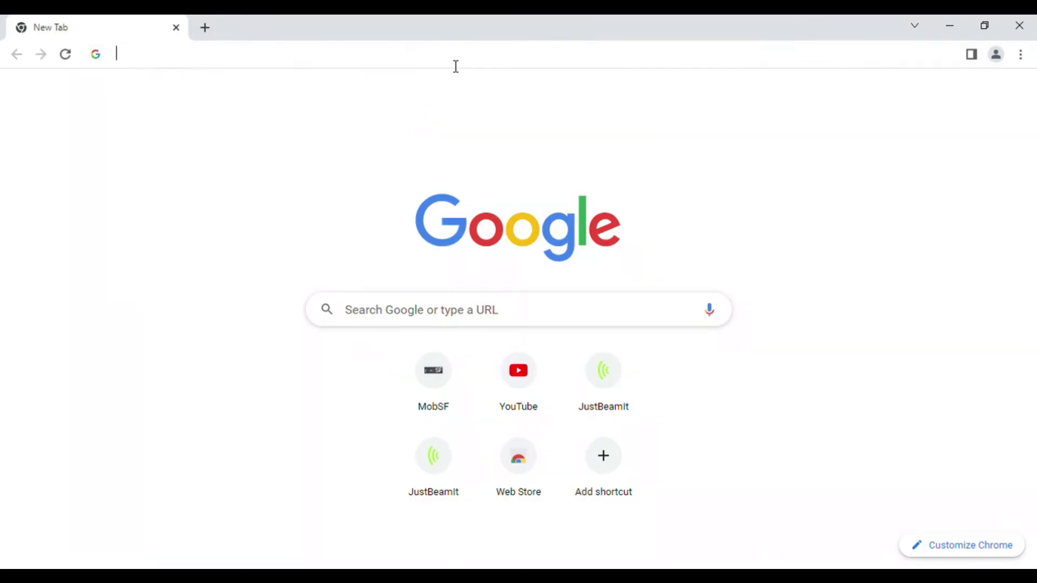
type("root ")
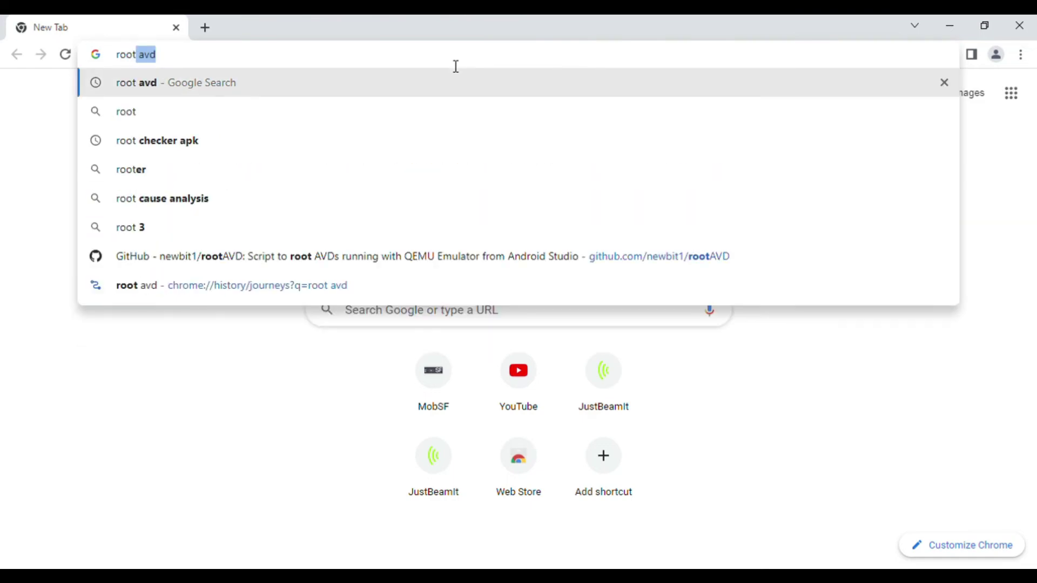
type("checker.en.uptodown.com/android/download")
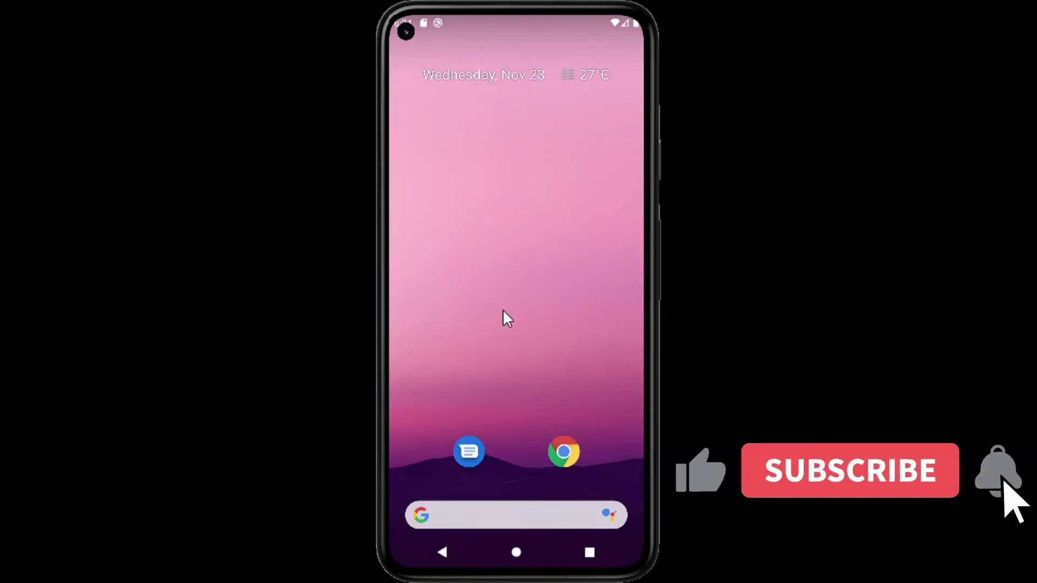
left_click_drag(504, 317, 524, 87)
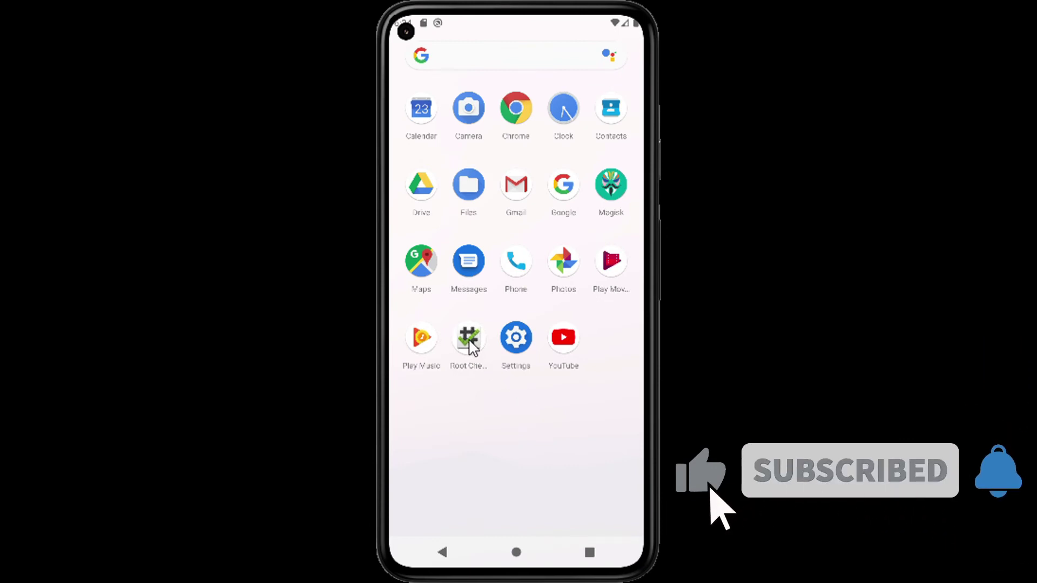
Launch Root Checker, agree to the disclaimer, and swipe through the intro to the main screen.
left_click(468, 345)
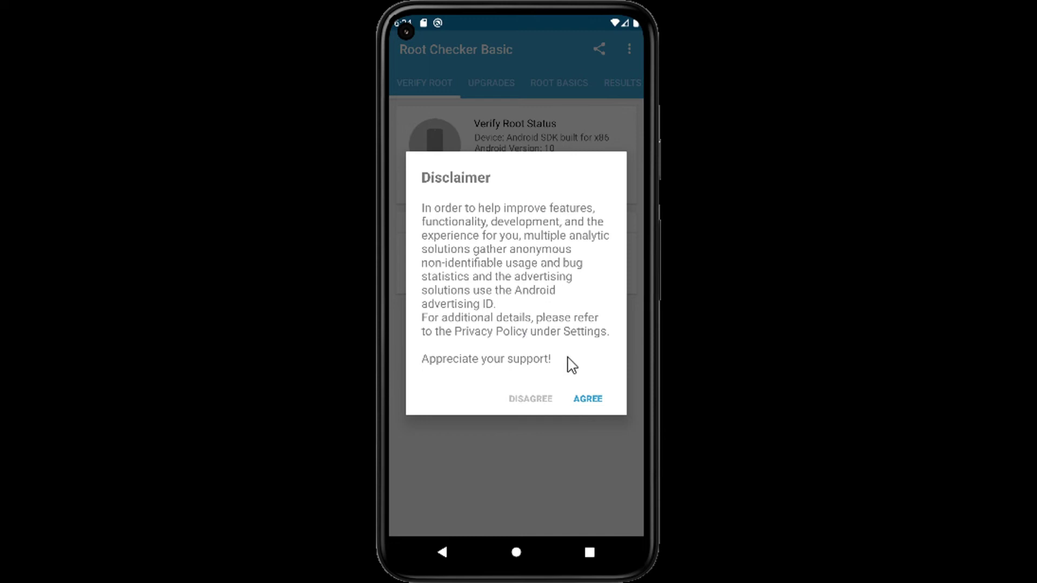
left_click(588, 397)
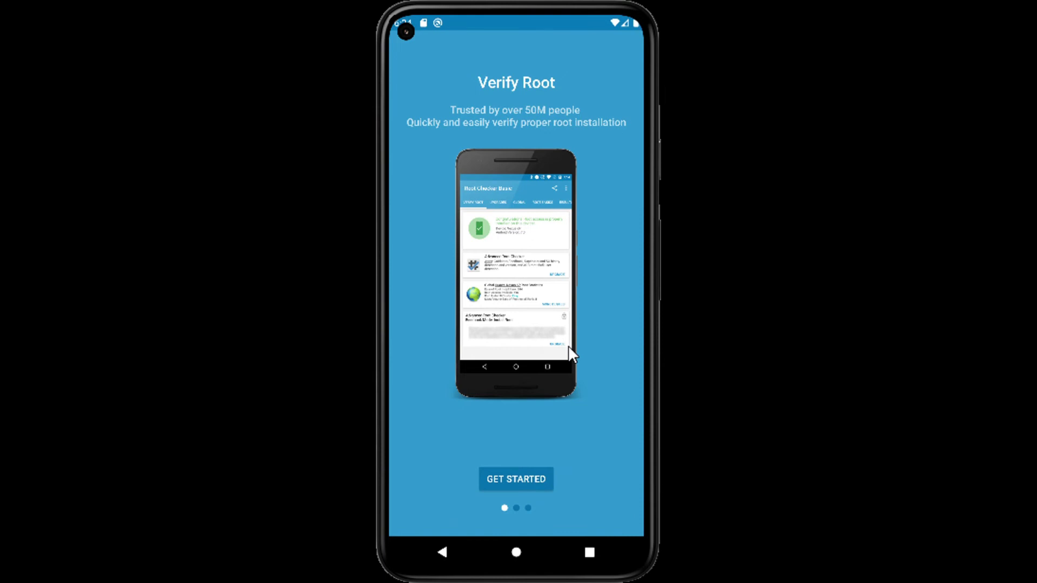
left_click_drag(580, 432, 387, 400)
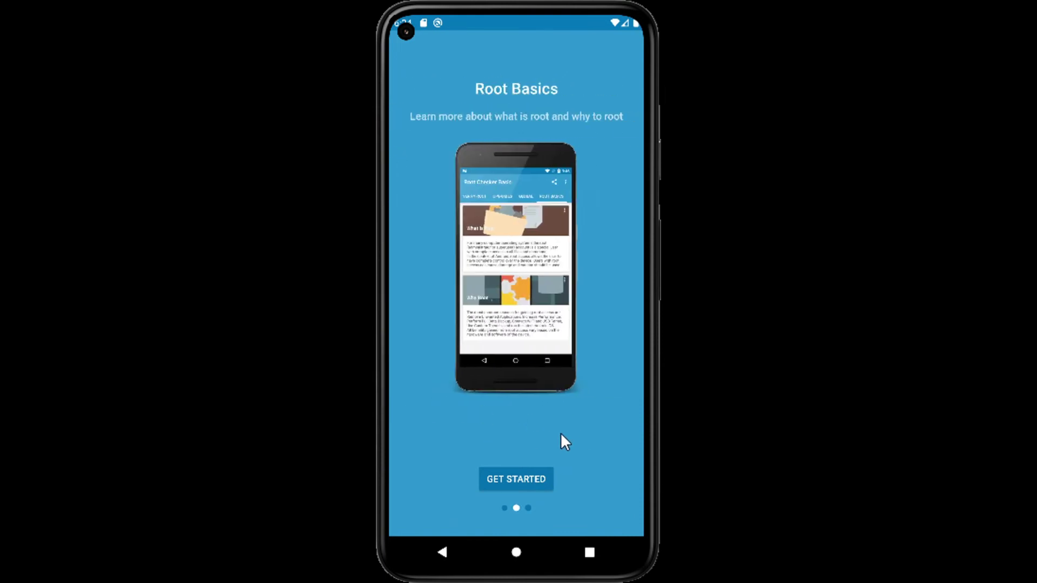
left_click_drag(560, 435, 497, 435)
left_click(515, 477)
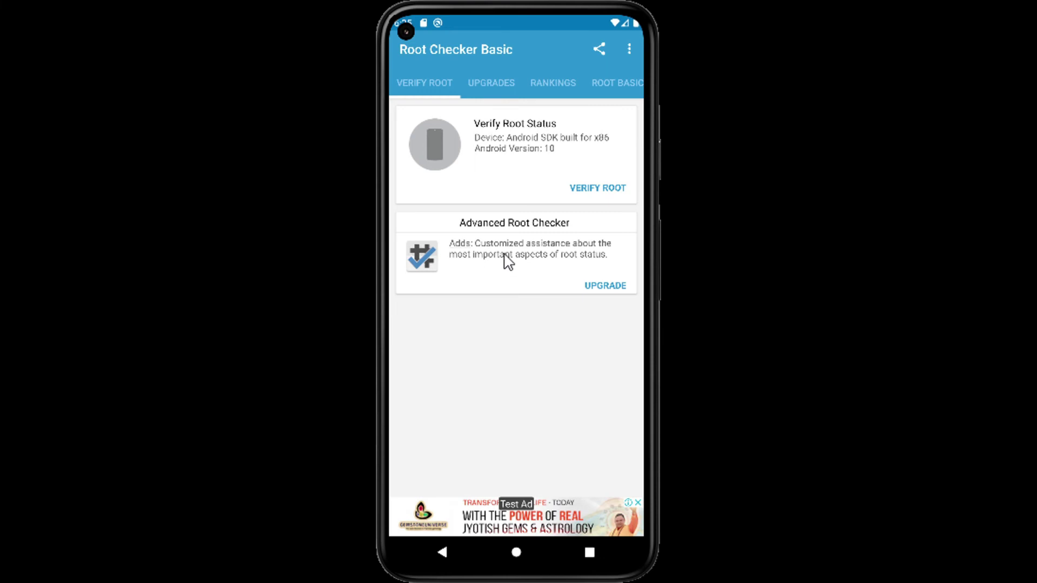
Verify root by granting Root Checker Basic superuser access Once, then open recent apps.
left_click(579, 187)
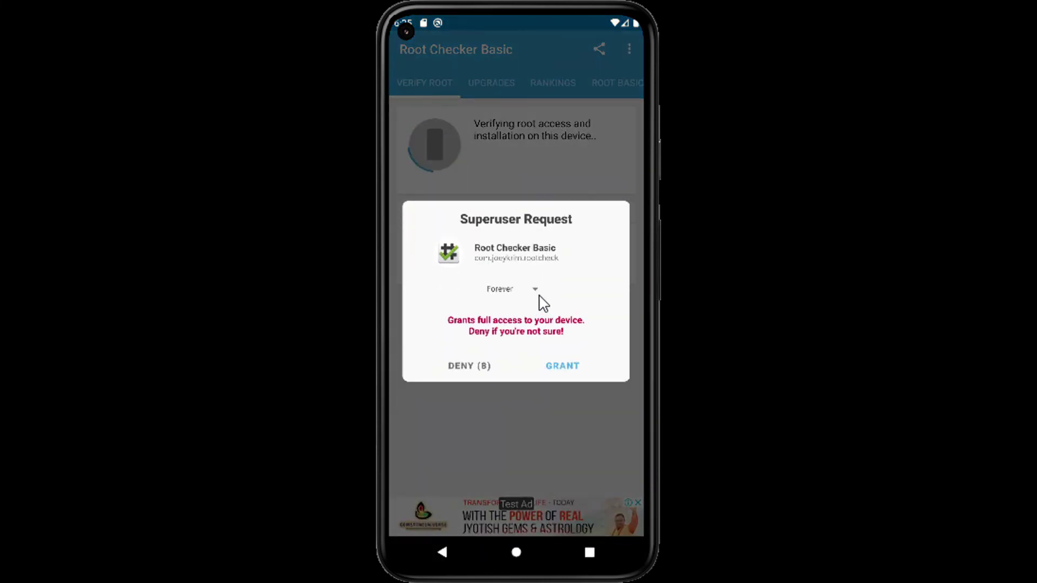
left_click(536, 292)
left_click(503, 322)
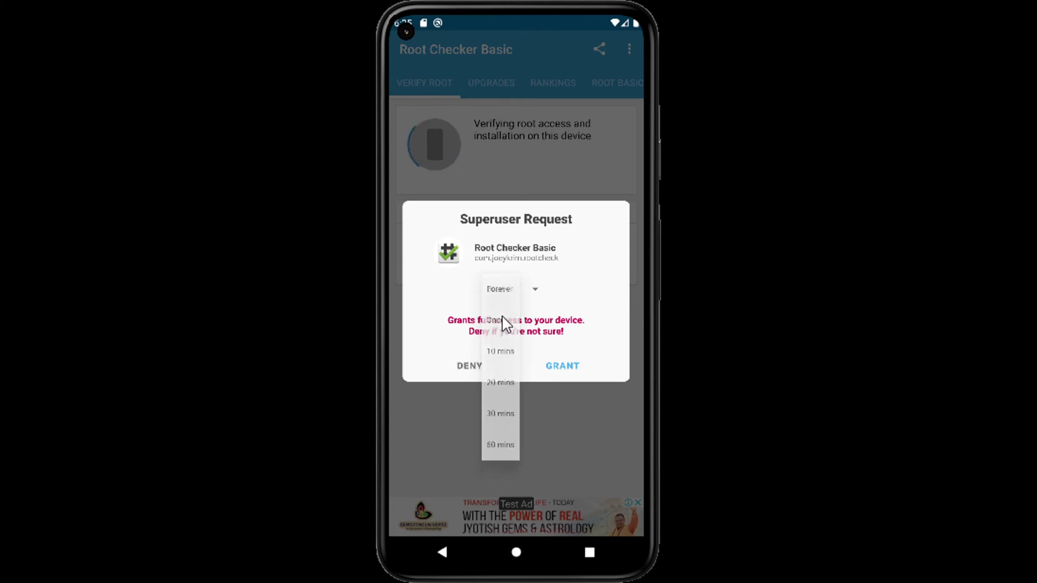
left_click(558, 370)
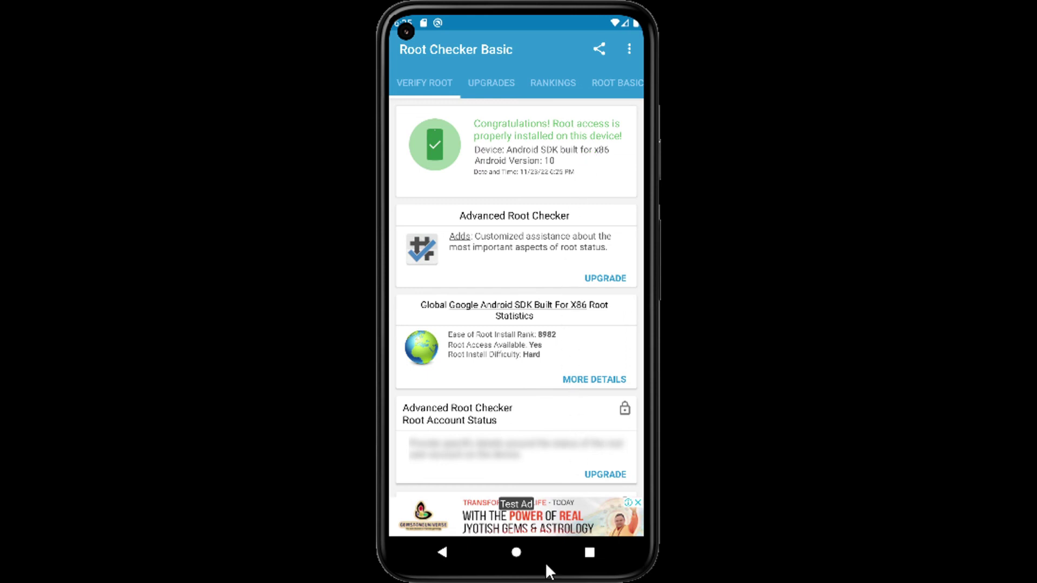
left_click(589, 552)
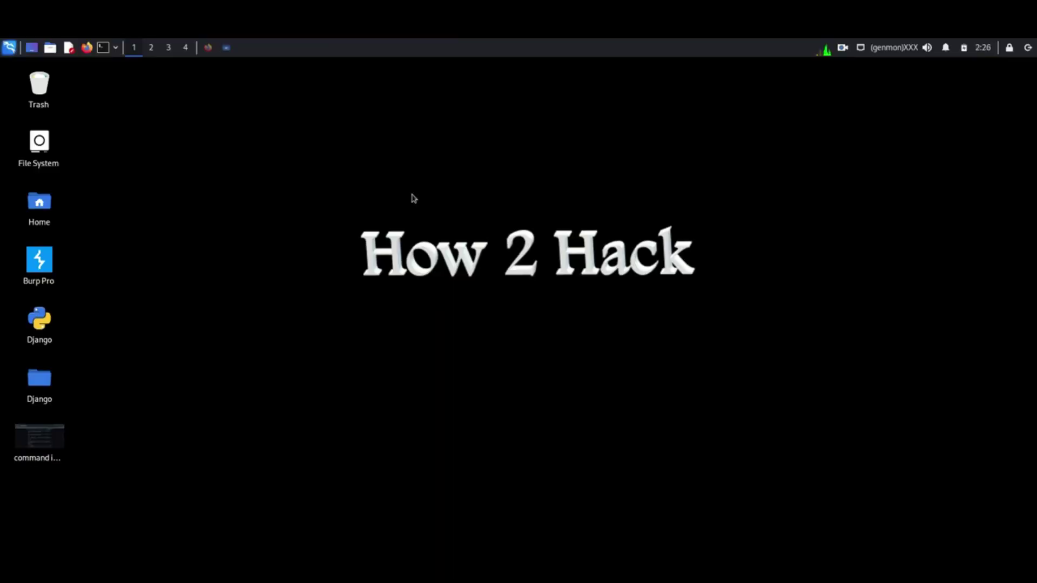
Bring up the Firefox window showing the How2Hack YouTube channel's Videos tab.
left_click(209, 52)
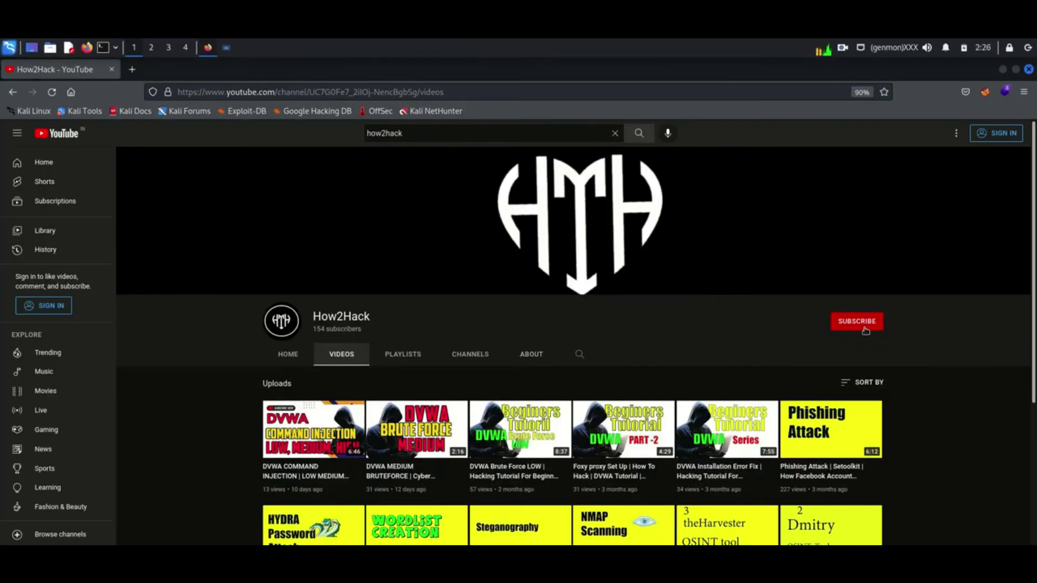